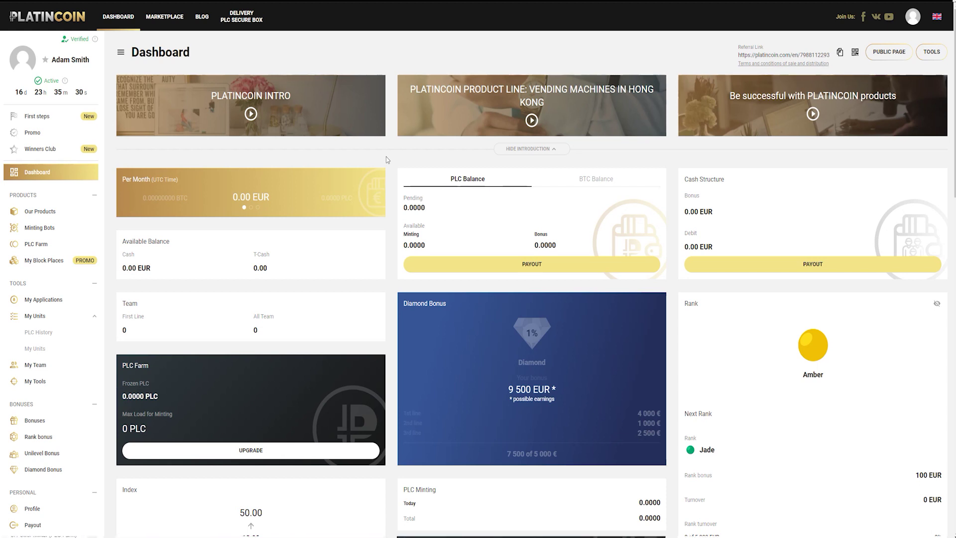
scroll(387, 156, down, 5)
scroll(387, 157, down, 1)
Go to the Support page listing inquiry topics, including 'Change your e-mail address'
click(35, 386)
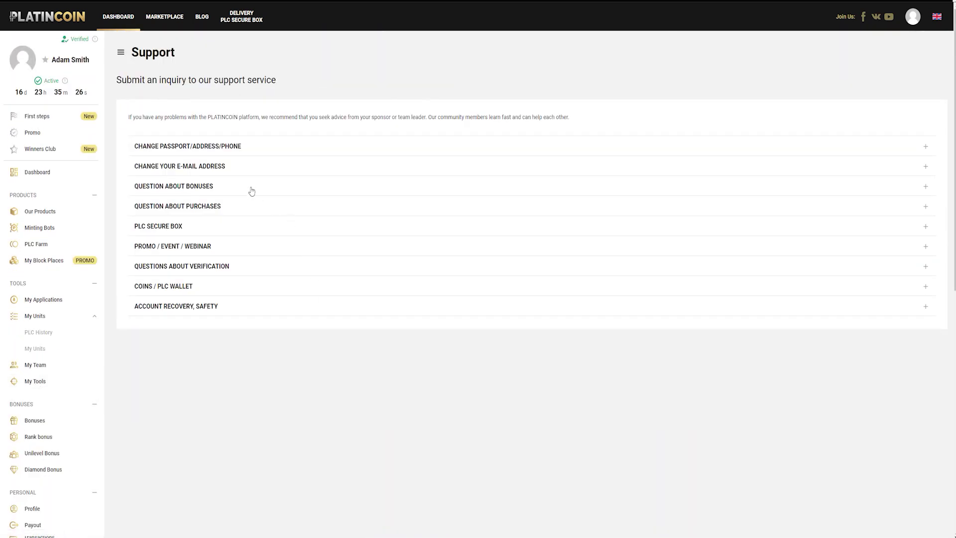
click(236, 168)
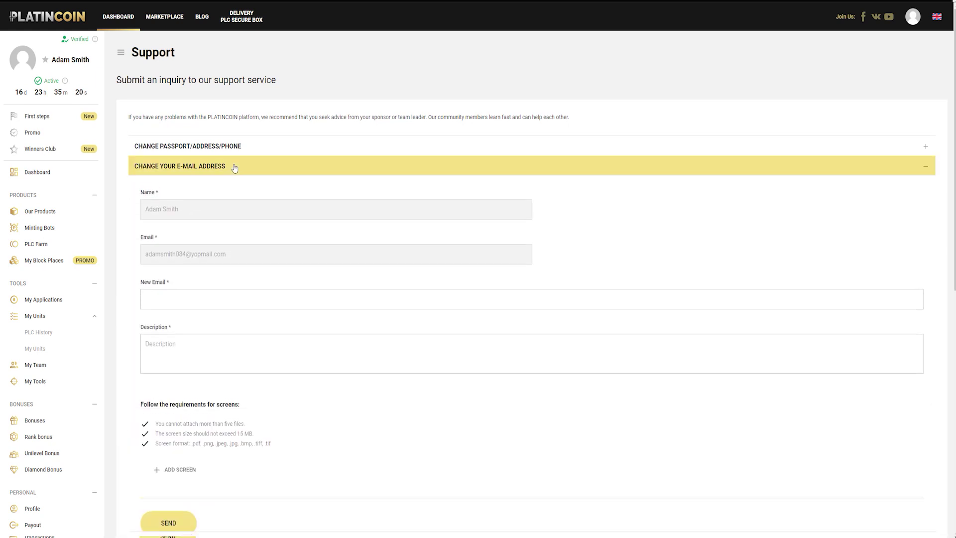
scroll(283, 233, down, 1)
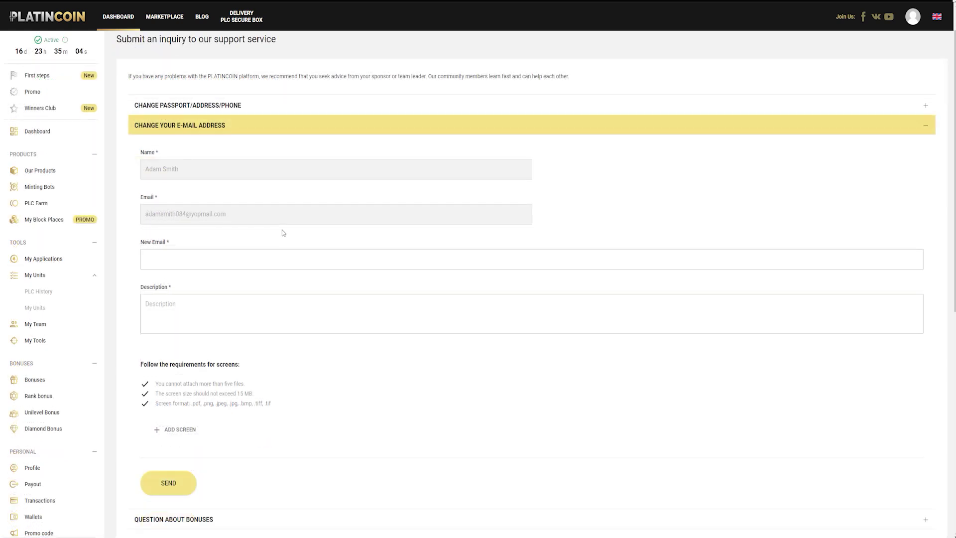
scroll(284, 233, down, 1)
click(257, 220)
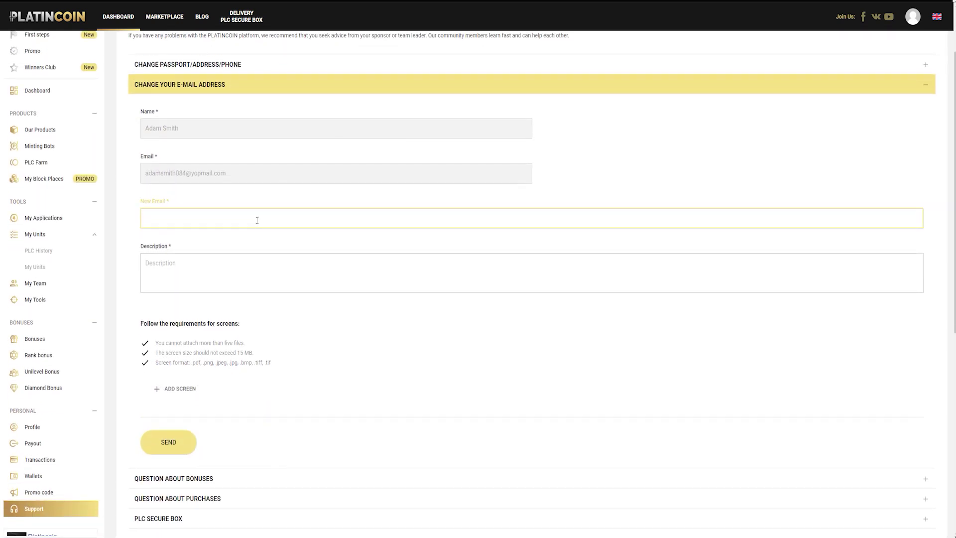
Start writing 'Change mail' in the request's Description field
click(250, 267)
text(Chang)
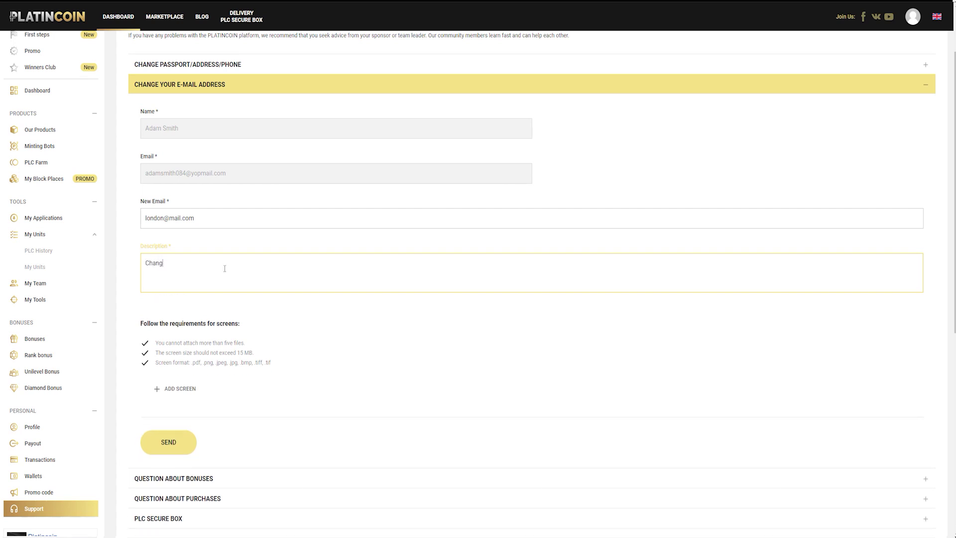
text(e mail)
Submit the 'Change your e-mail address' request and wait for the sent confirmation
click(175, 447)
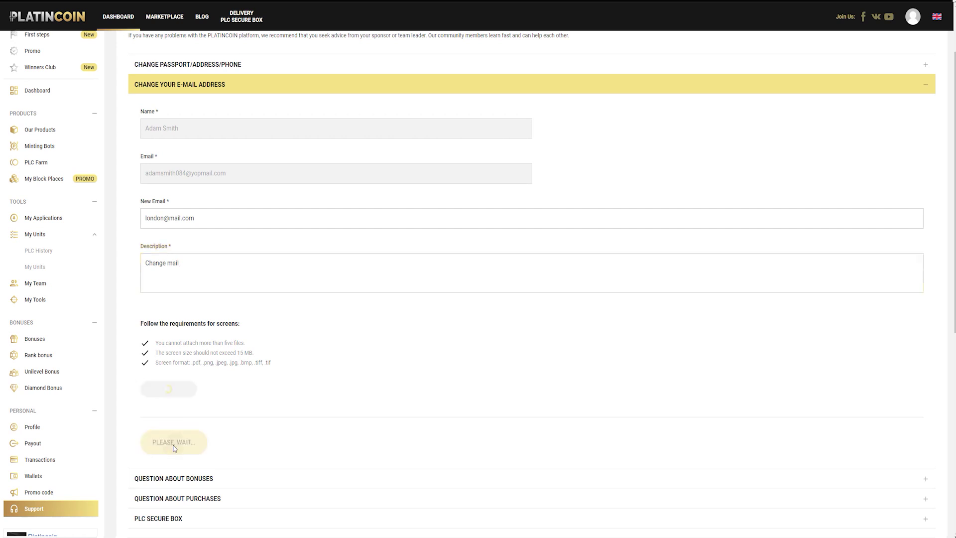